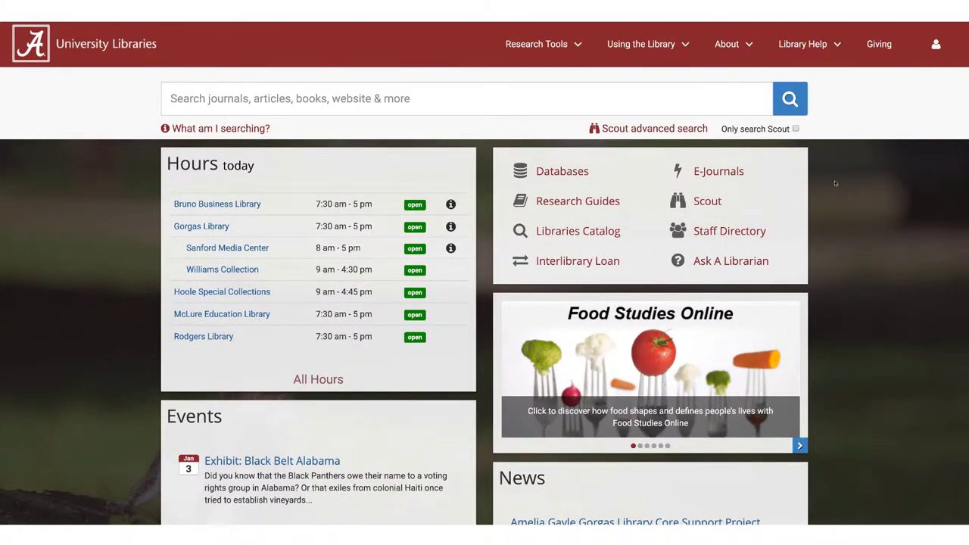
# Step: Open Project MUSE from the library's A-Z Databases list
pyautogui.click(551, 173)
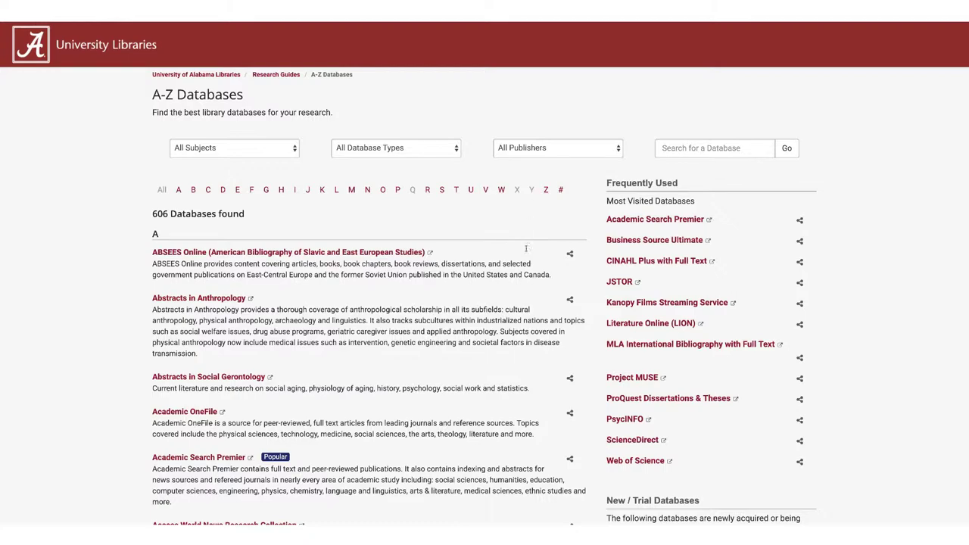
pyautogui.click(640, 377)
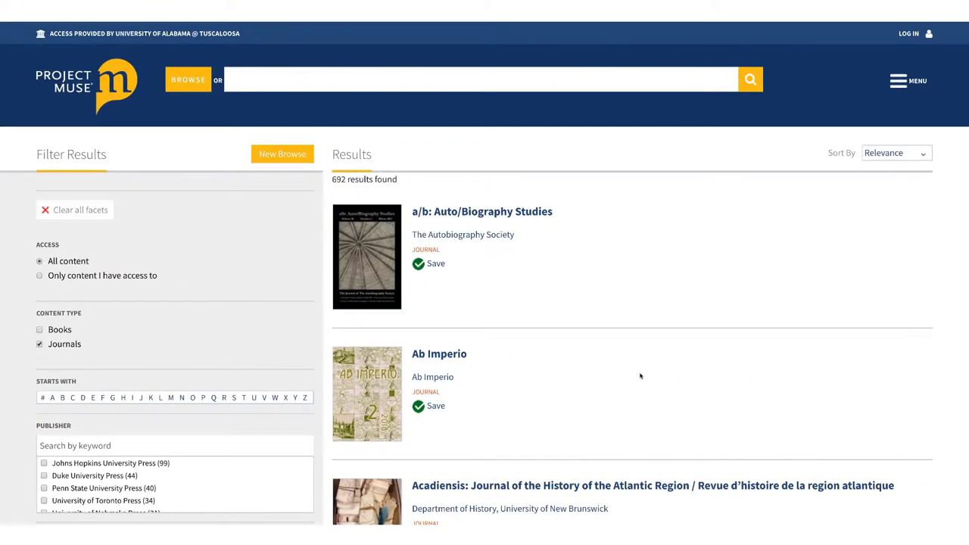
# Step: Search content for environmentalism and religion, limiting the results to articles
pyautogui.click(749, 81)
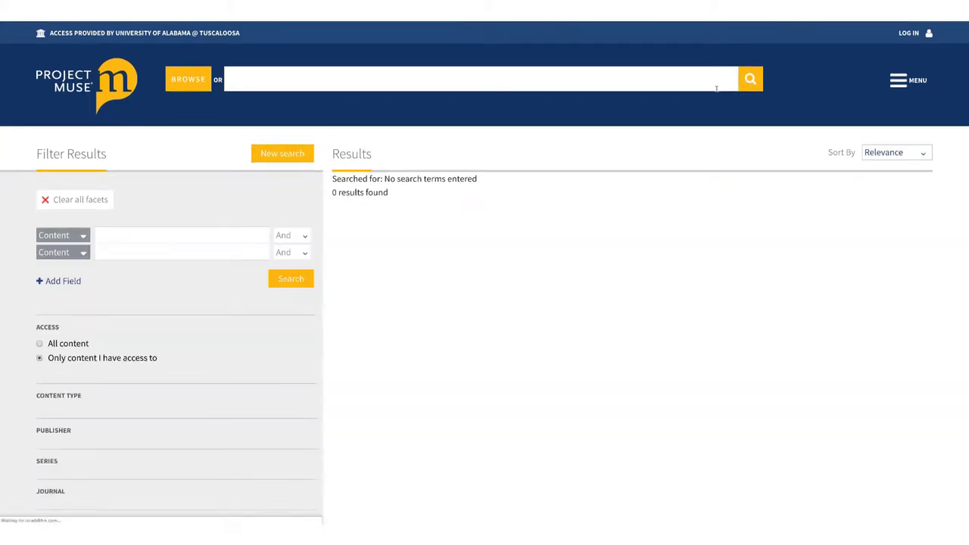
pyautogui.click(185, 237)
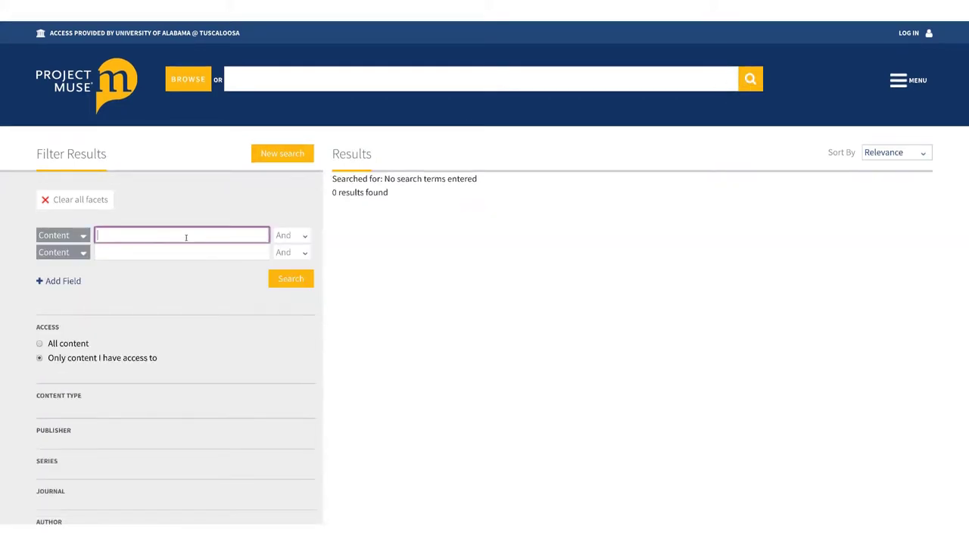
pyautogui.write('environmentalism')
pyautogui.press('Tab')
pyautogui.press('Tab')
pyautogui.press('Tab')
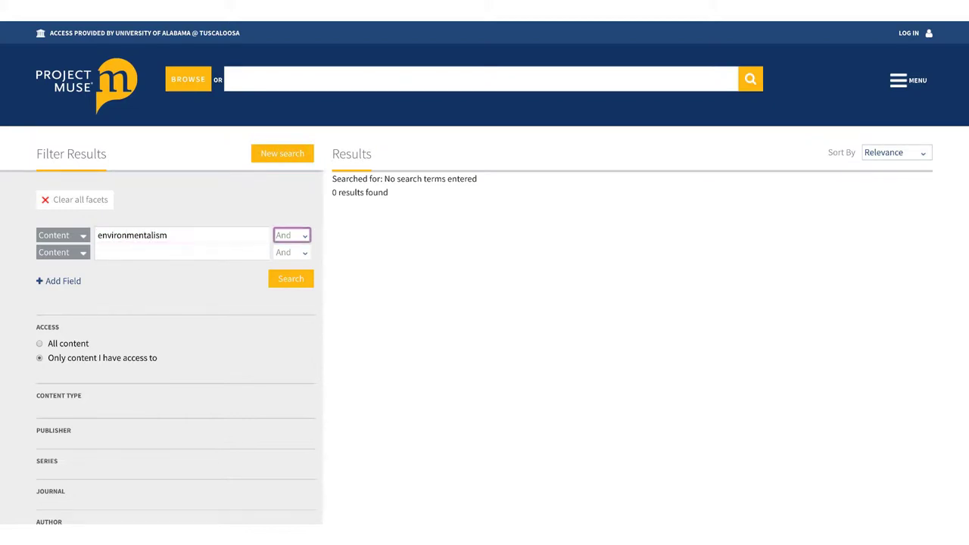
pyautogui.write('religion')
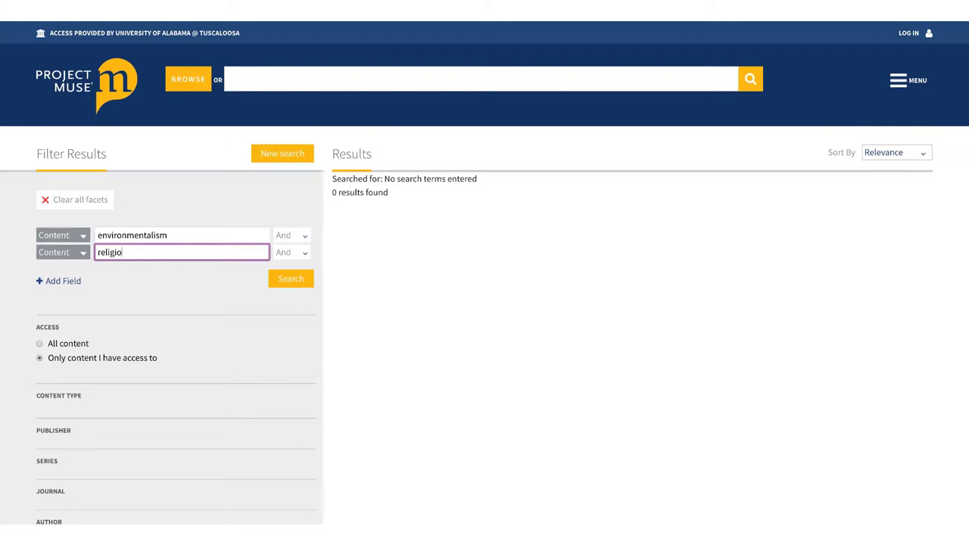
pyautogui.press('Return')
pyautogui.click(48, 442)
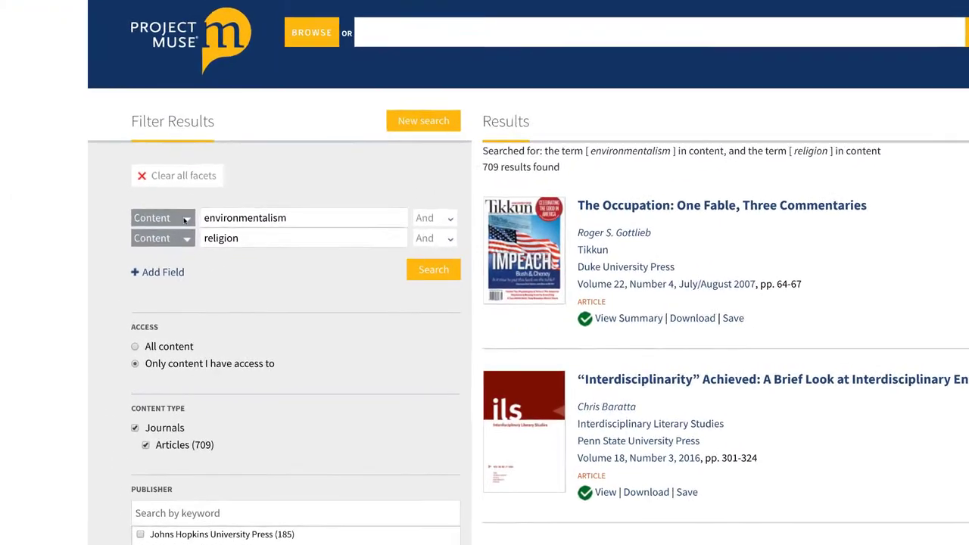
pyautogui.click(81, 237)
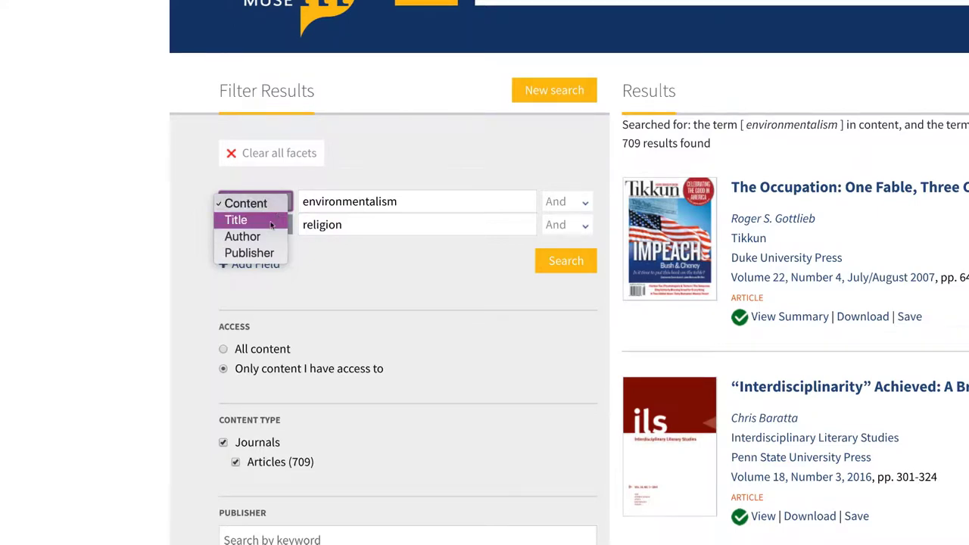
# Step: Restrict environmentalism to the Title field and rerun the search, leaving 9 articles
pyautogui.click(270, 221)
pyautogui.click(568, 262)
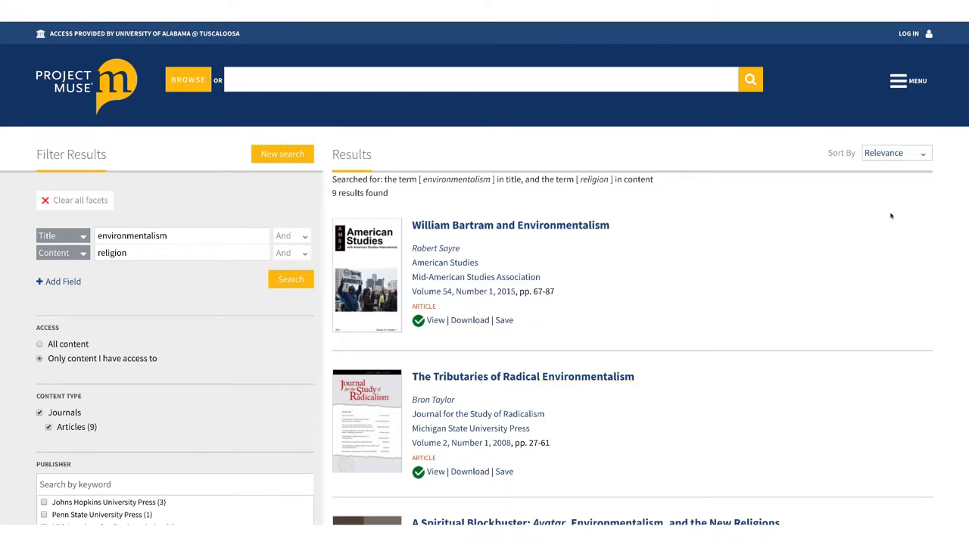
pyautogui.scroll(-3, 891, 216)
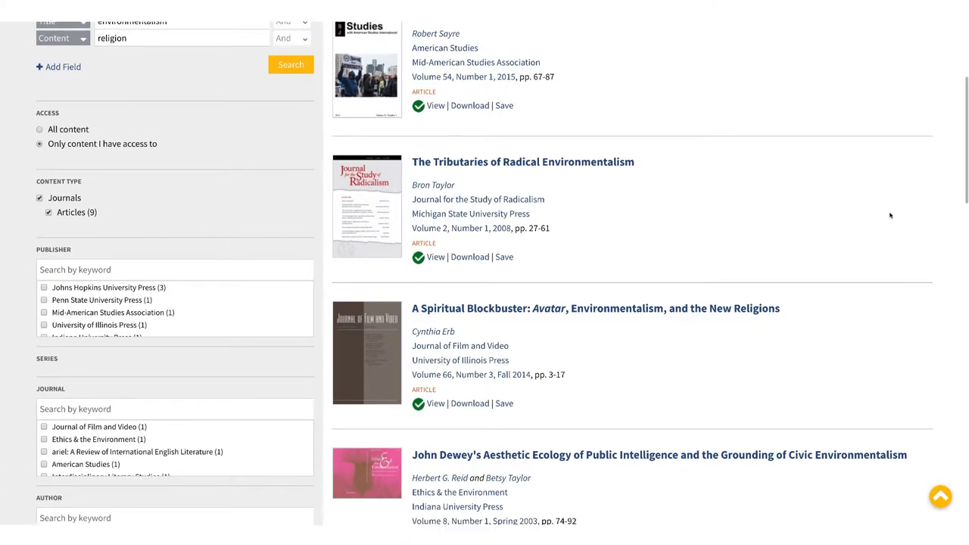
pyautogui.scroll(-2, 891, 216)
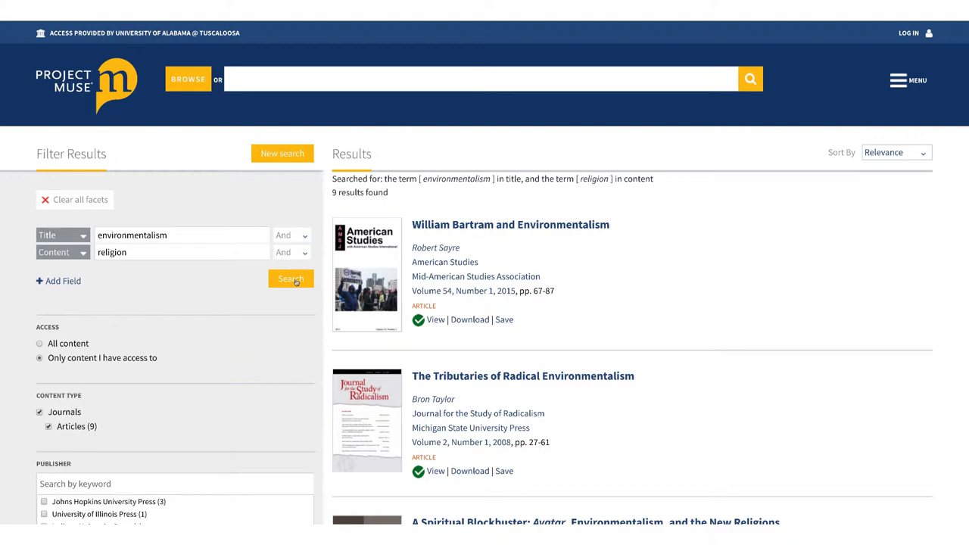
pyautogui.click(186, 235)
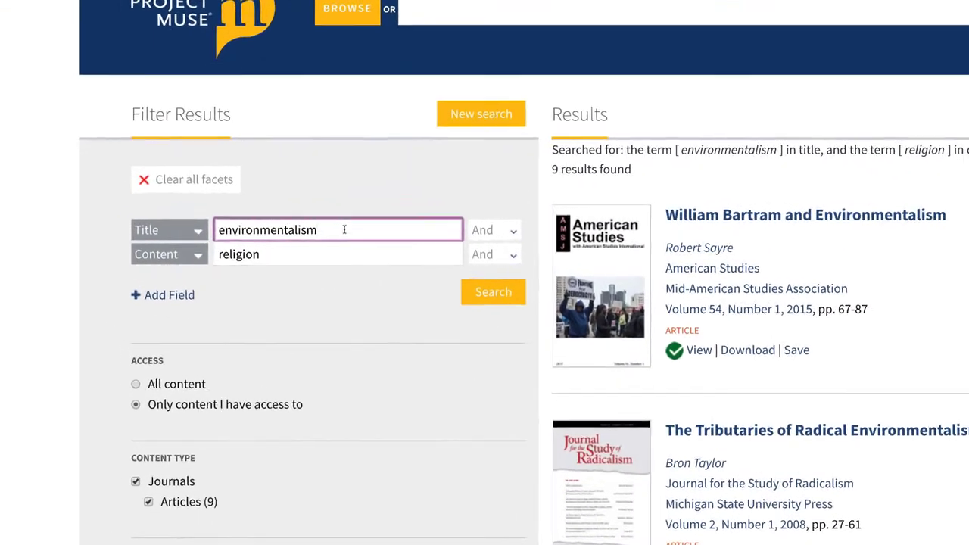
pyautogui.press('BackSpace')
pyautogui.press('BackSpace')
pyautogui.press('BackSpace')
pyautogui.press('BackSpace')
pyautogui.press('BackSpace')
pyautogui.write('*')
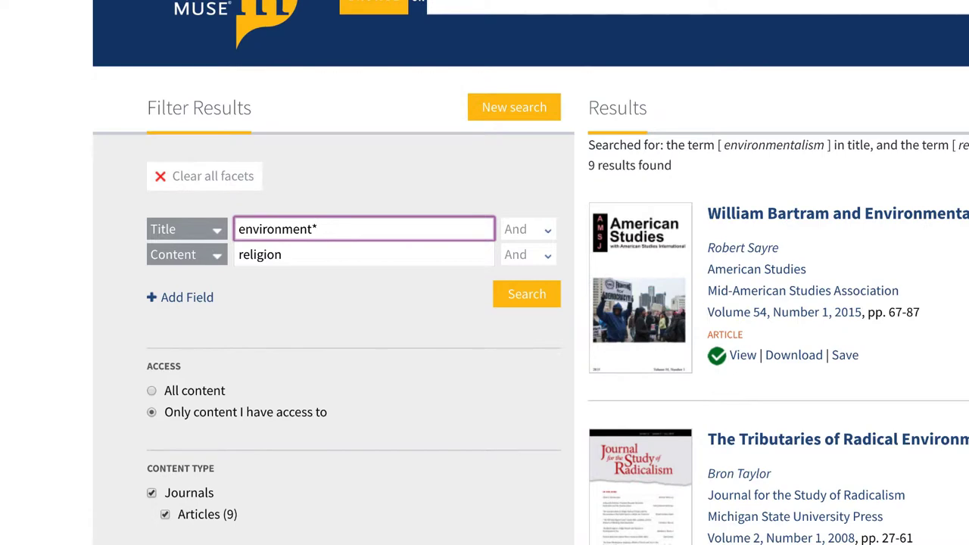
pyautogui.click(538, 293)
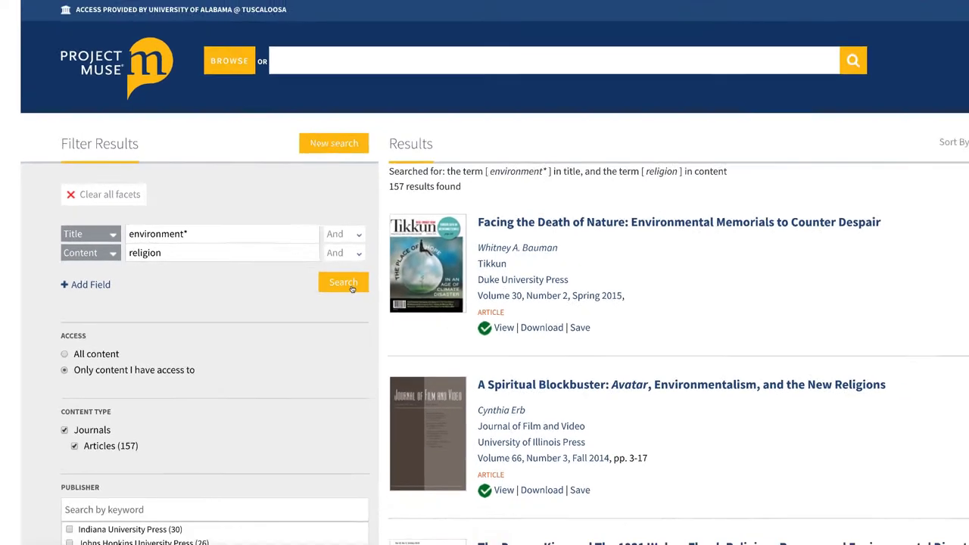
pyautogui.scroll(-2, 299, 284)
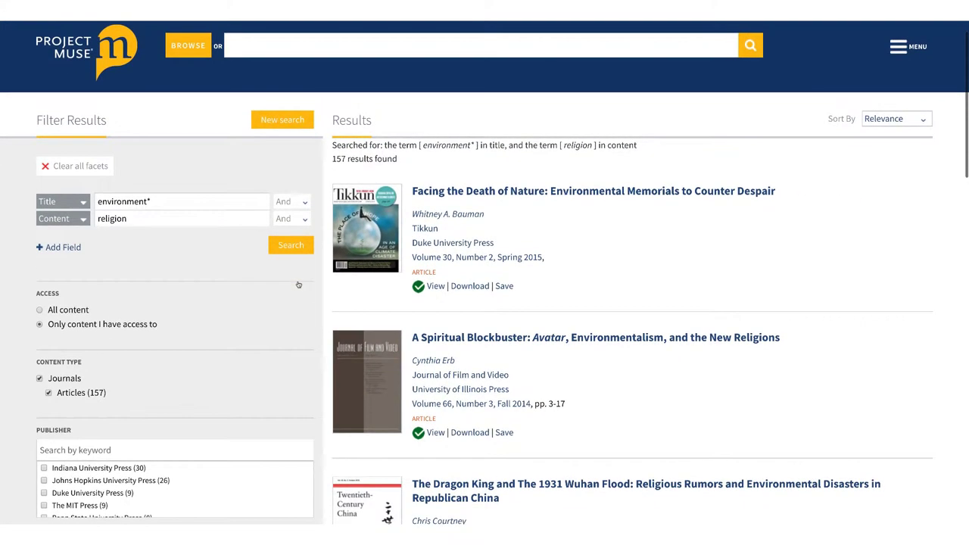
pyautogui.scroll(-3, 298, 284)
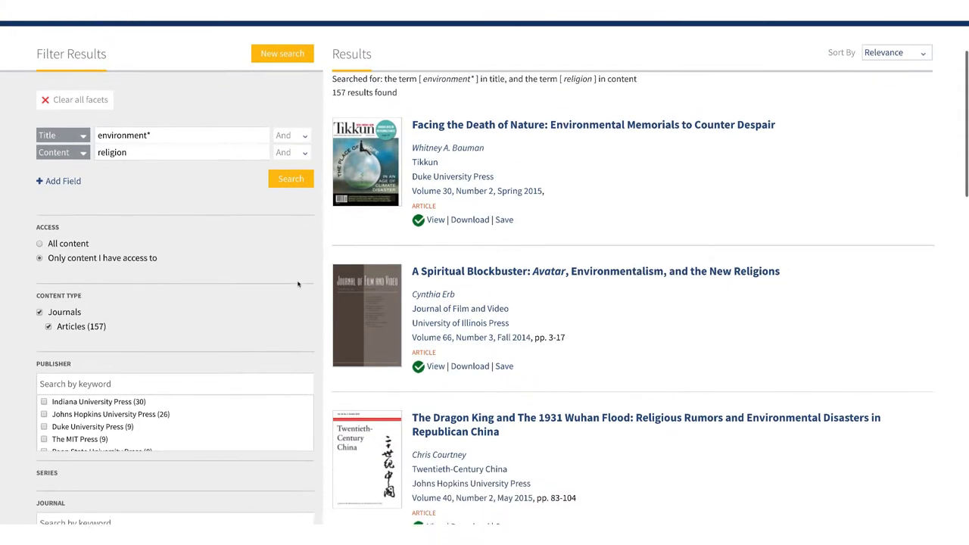
pyautogui.scroll(-5, 298, 284)
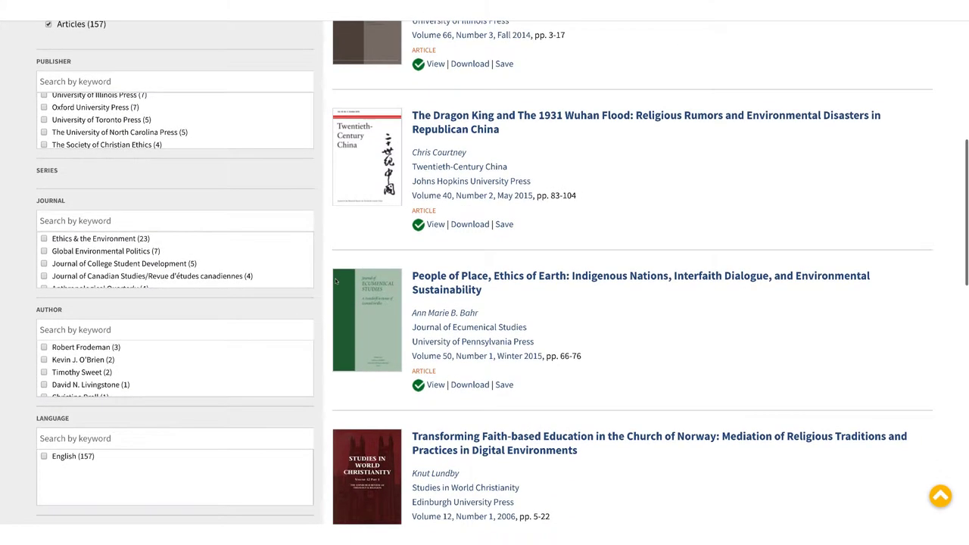
pyautogui.scroll(-1, 336, 281)
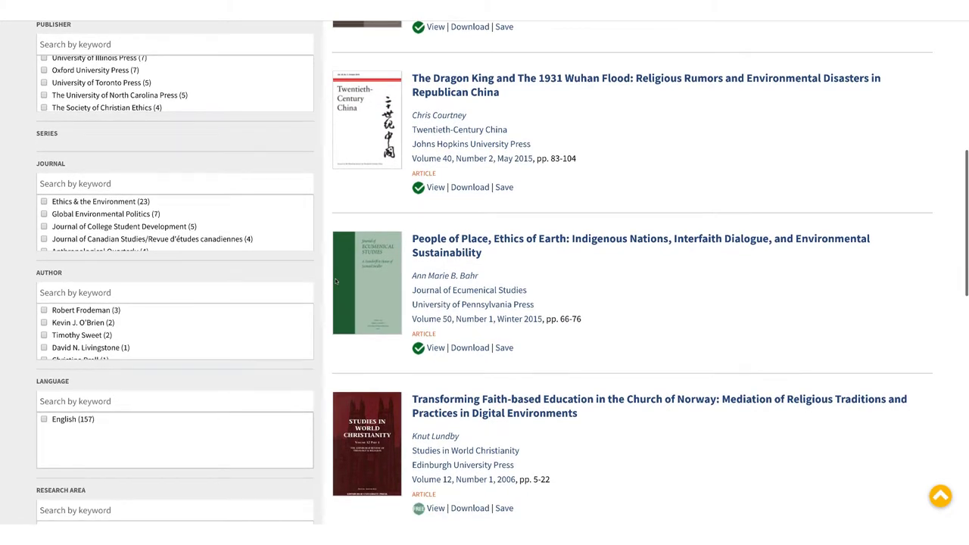
pyautogui.scroll(-2, 335, 281)
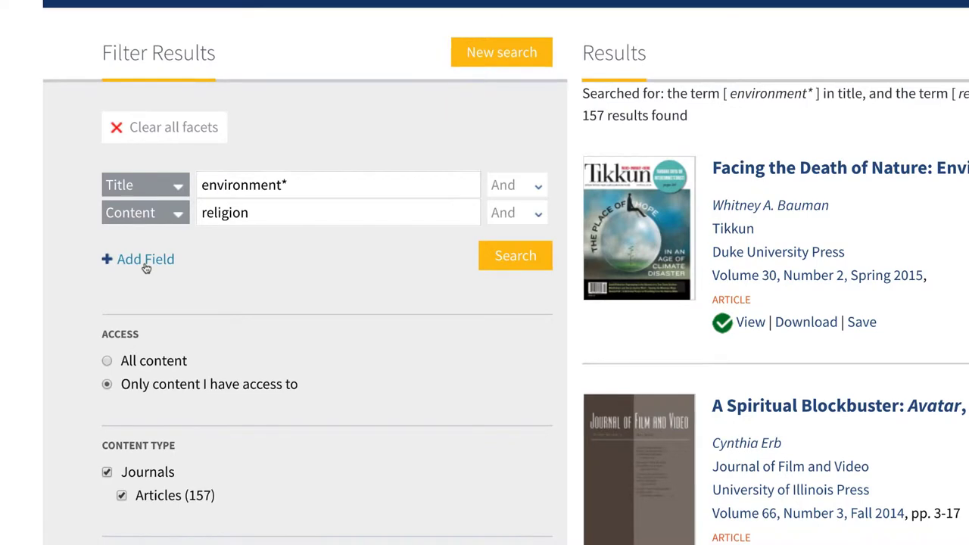
# Step: Add a Content row for christian* set to None, cutting the results to 80
pyautogui.click(147, 260)
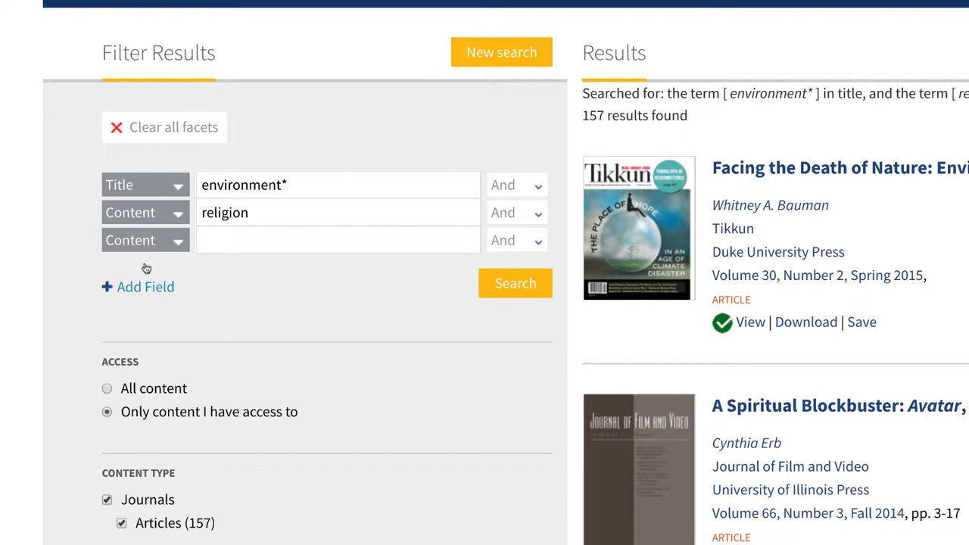
pyautogui.click(232, 243)
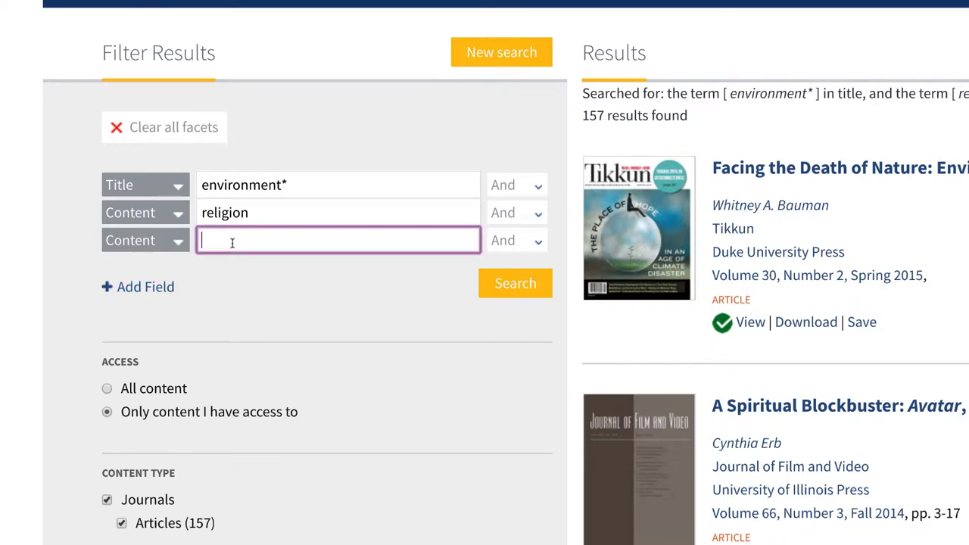
pyautogui.write('christian*')
pyautogui.click(509, 243)
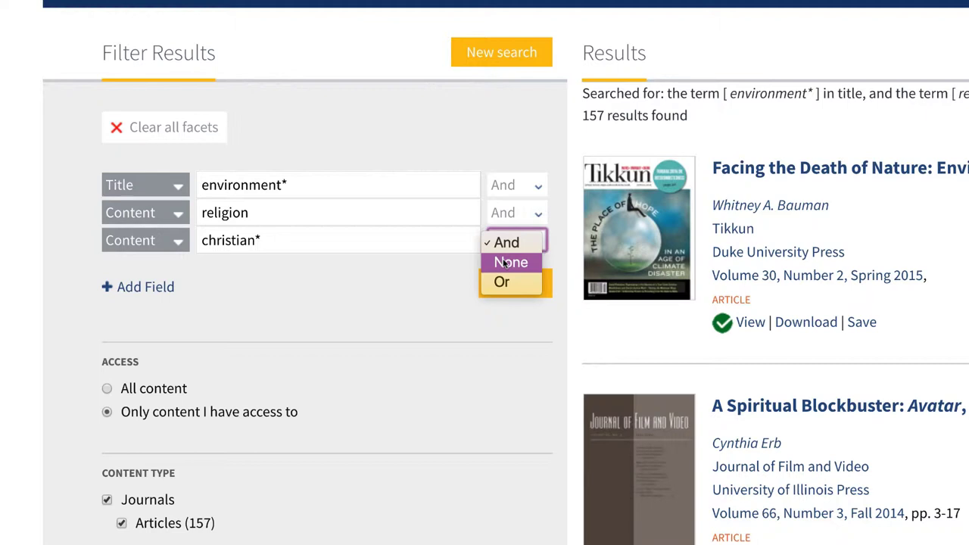
pyautogui.click(539, 243)
pyautogui.click(515, 284)
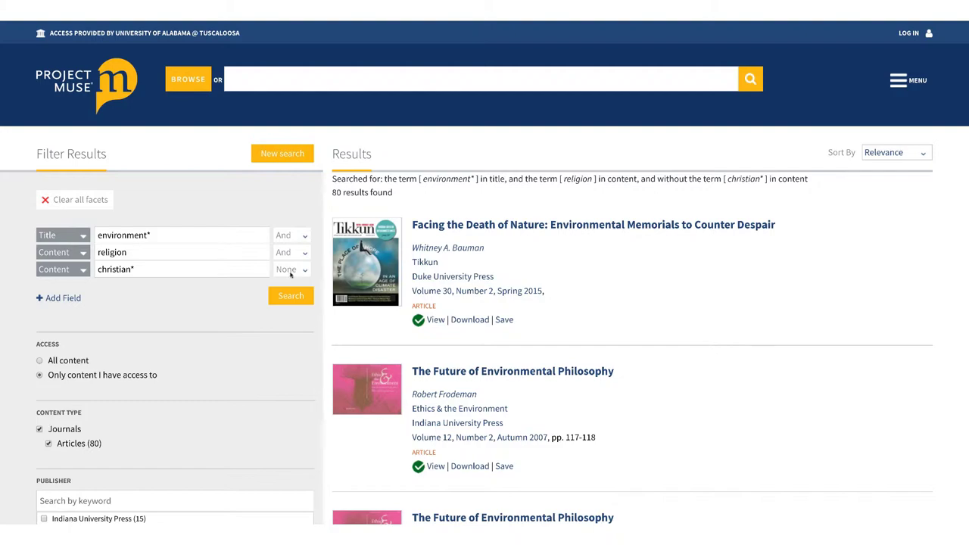
pyautogui.click(206, 237)
# Step: Add ecology and conservation to the title terms with the Or operator, giving 109 results
pyautogui.write('ecology conservation')
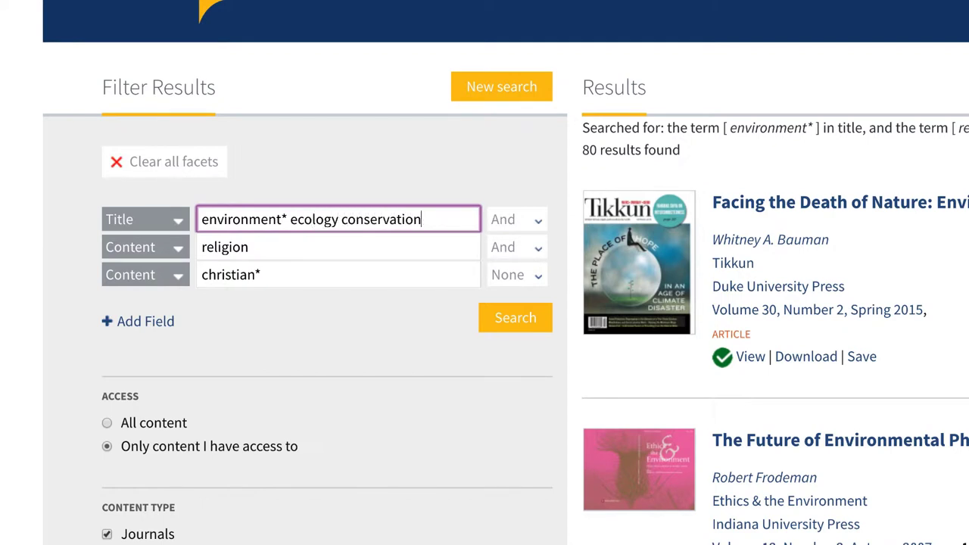
pyautogui.click(535, 220)
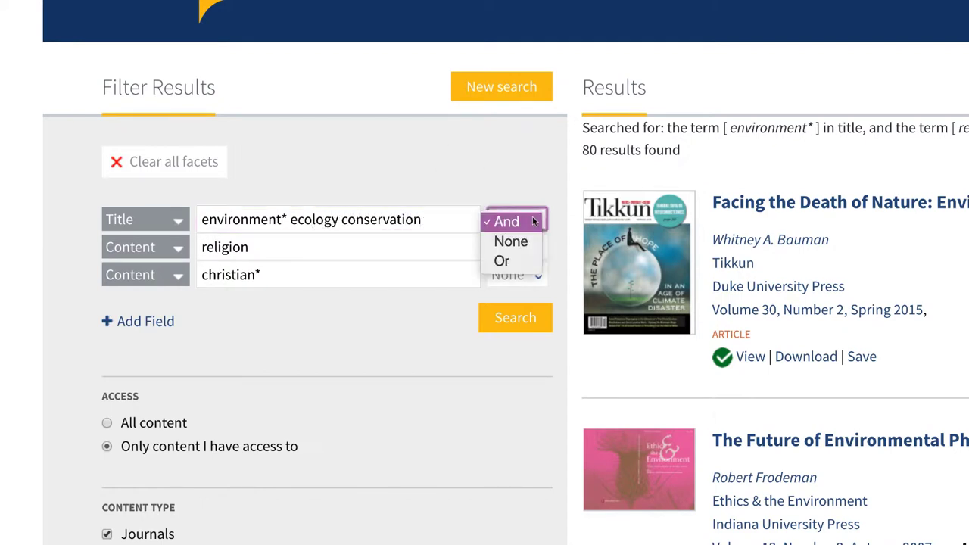
pyautogui.click(523, 262)
pyautogui.click(521, 320)
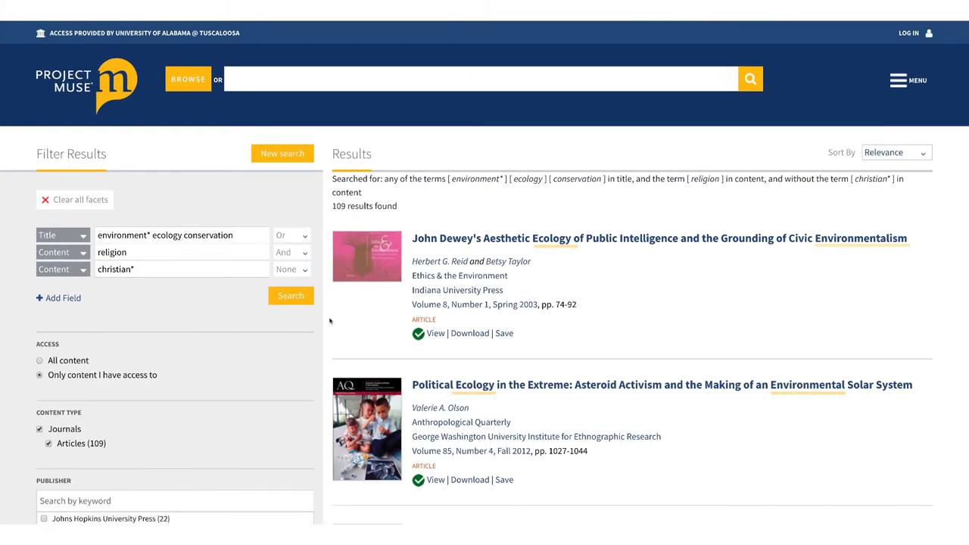
pyautogui.scroll(-4, 329, 321)
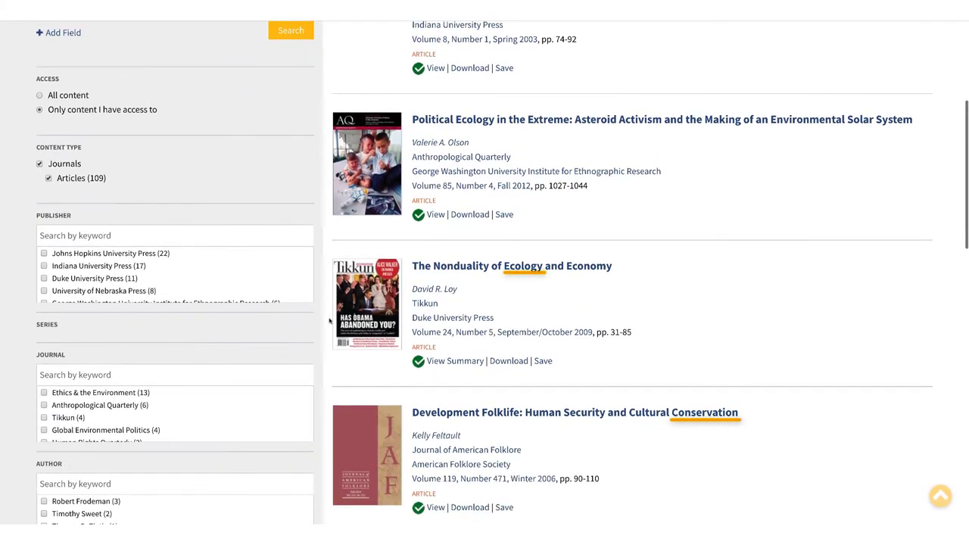
pyautogui.scroll(4, 329, 321)
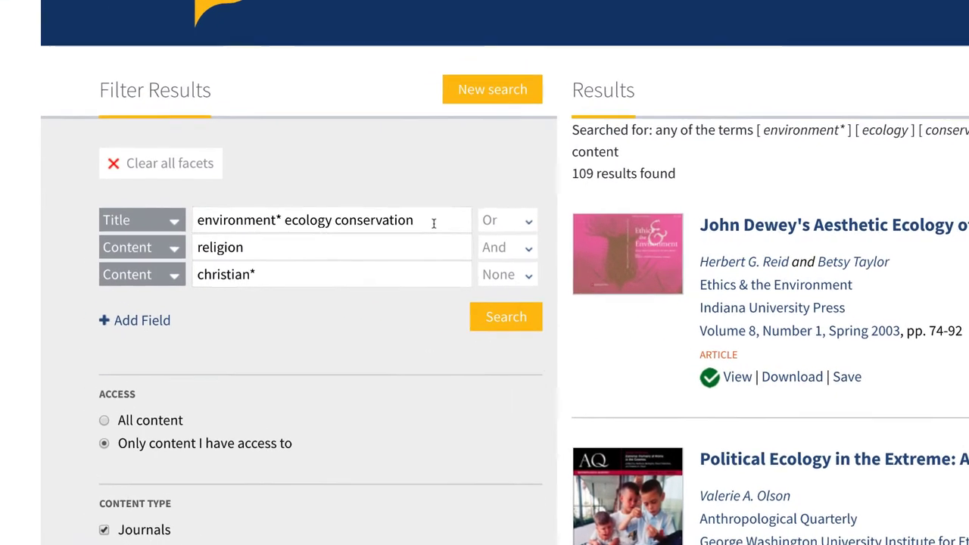
# Step: Replace the title terms with "climate change" searched in Content with And, yielding 421 results
pyautogui.moveTo(245, 235); pyautogui.dragTo(125, 235)
pyautogui.moveTo(249, 219); pyautogui.dragTo(191, 219)
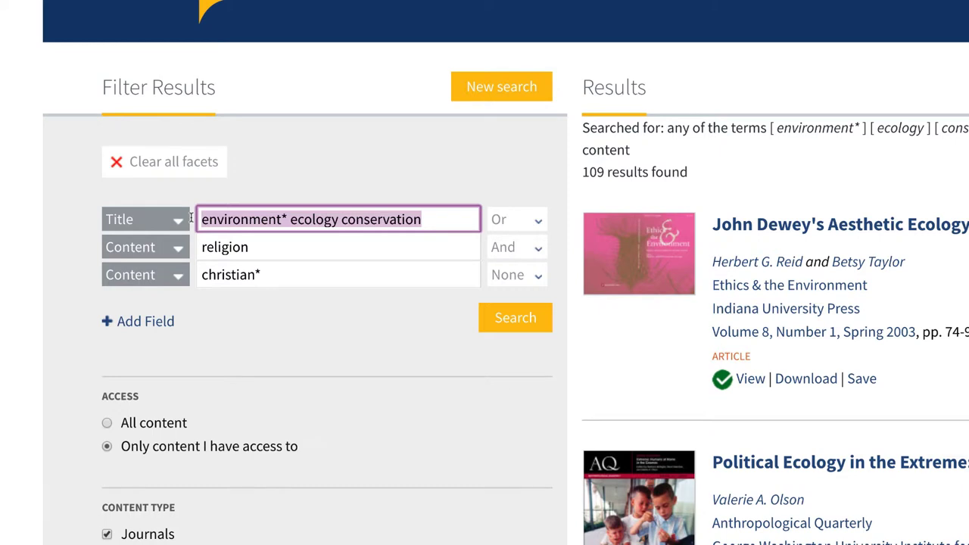
pyautogui.write('"clim')
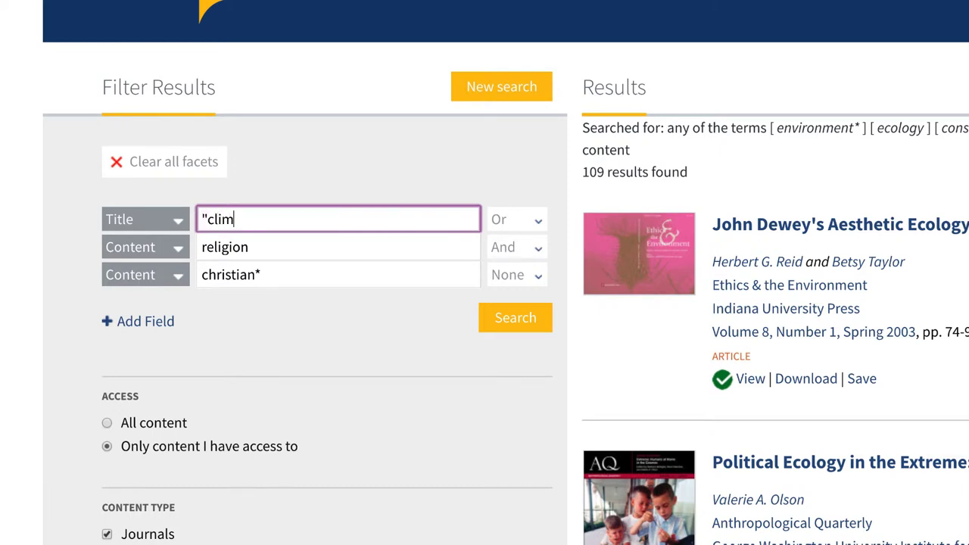
pyautogui.write('ate change"')
pyautogui.click(177, 227)
pyautogui.click(189, 202)
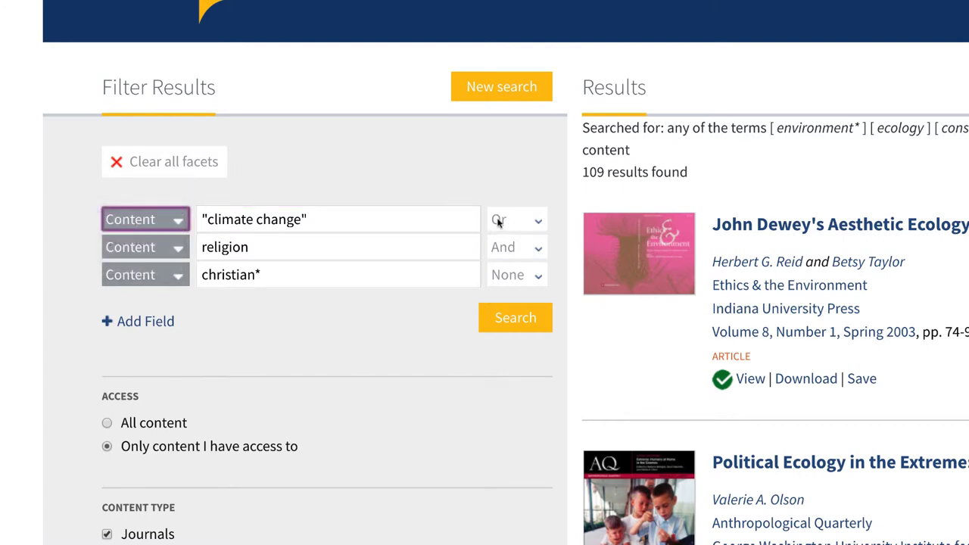
pyautogui.click(498, 221)
pyautogui.click(515, 184)
pyautogui.click(519, 324)
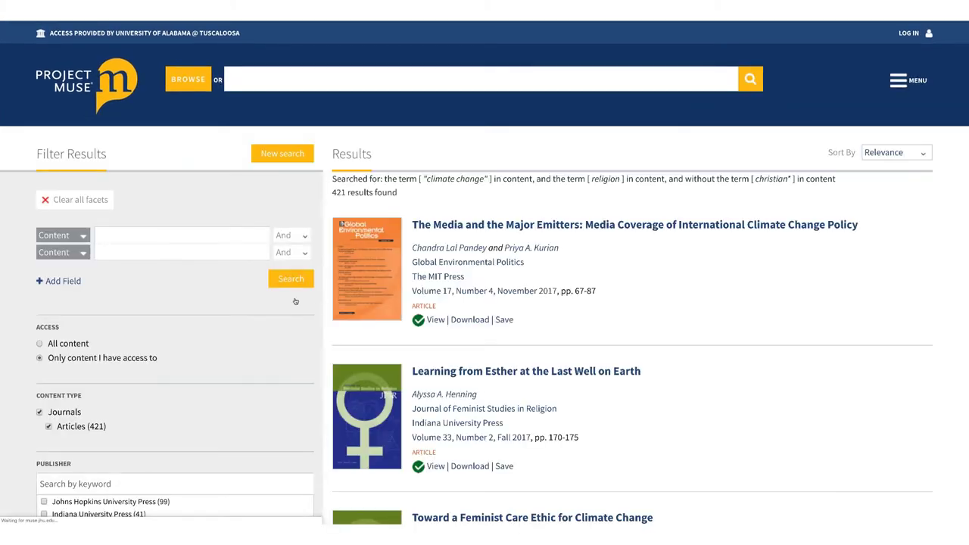
pyautogui.scroll(-5, 364, 328)
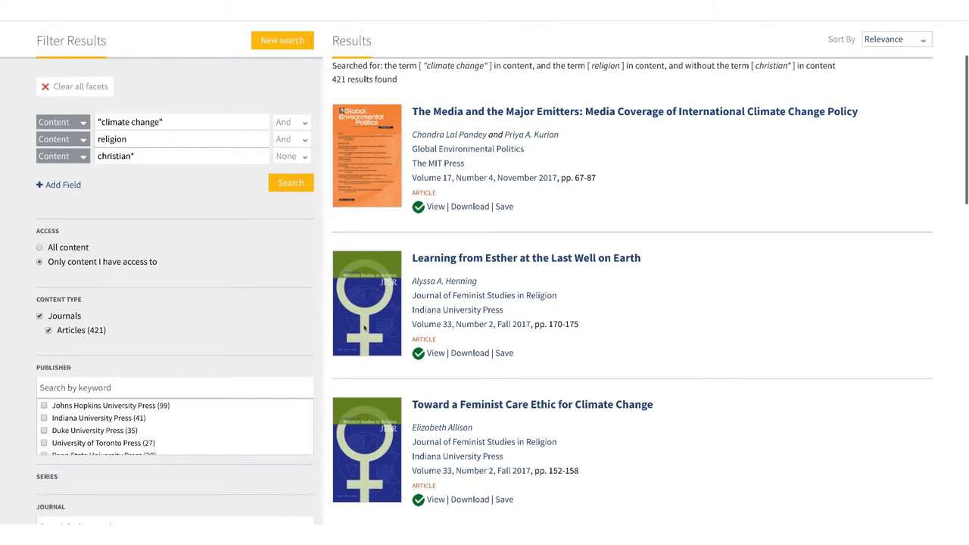
pyautogui.scroll(-3, 364, 328)
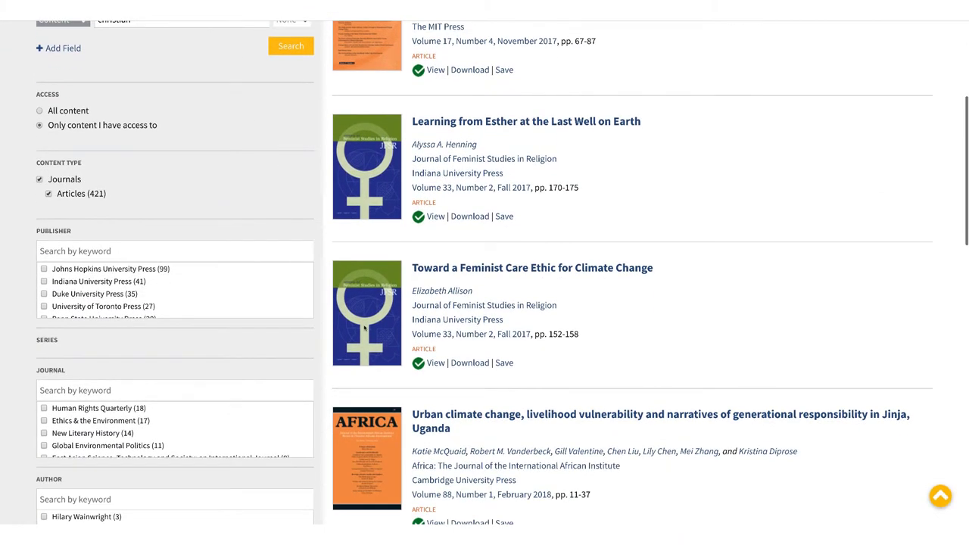